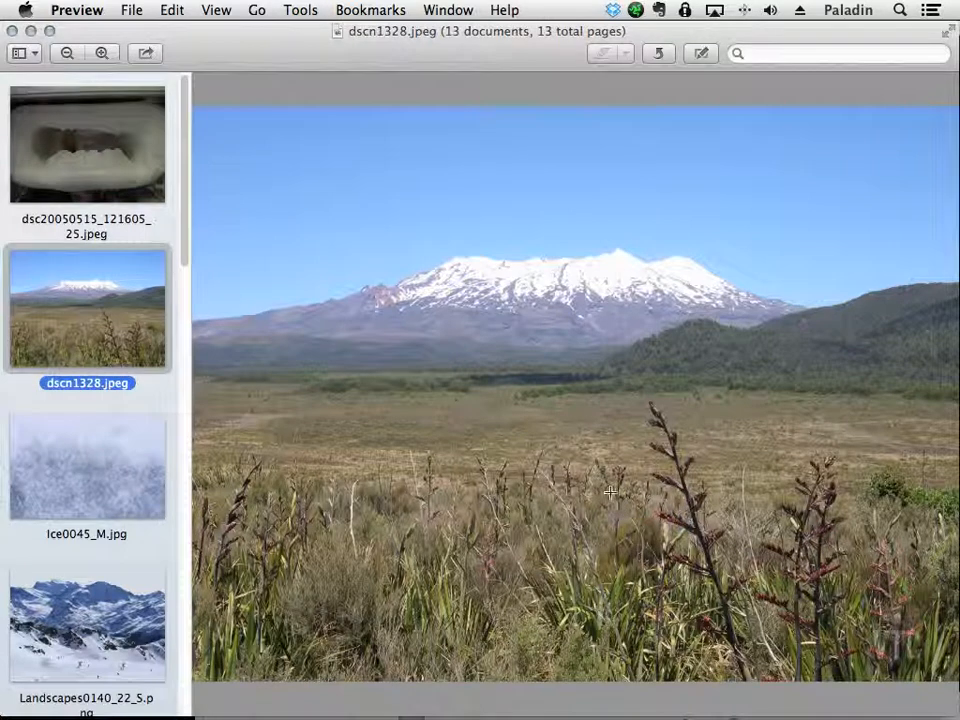
# Look through the source photos from Ice0045_M.jpg to RockJagged0036_M.jpg, including the snowy landscape and valley images
pyautogui.moveTo(182, 246); pyautogui.dragTo(118, 300)
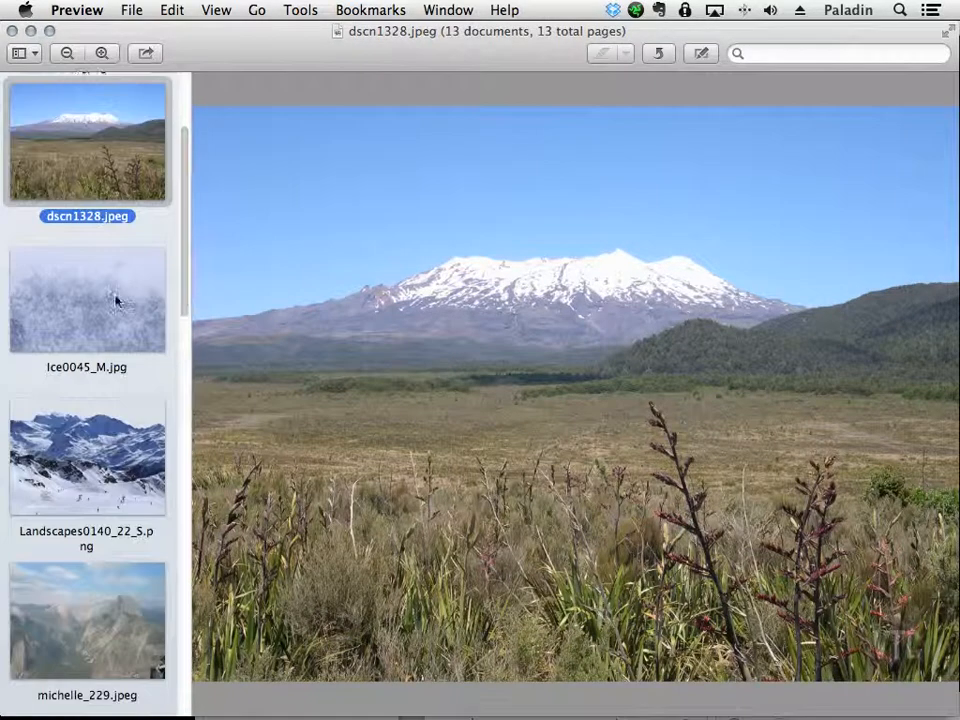
pyautogui.click(118, 300)
pyautogui.scroll(-5, 182, 311)
pyautogui.click(133, 310)
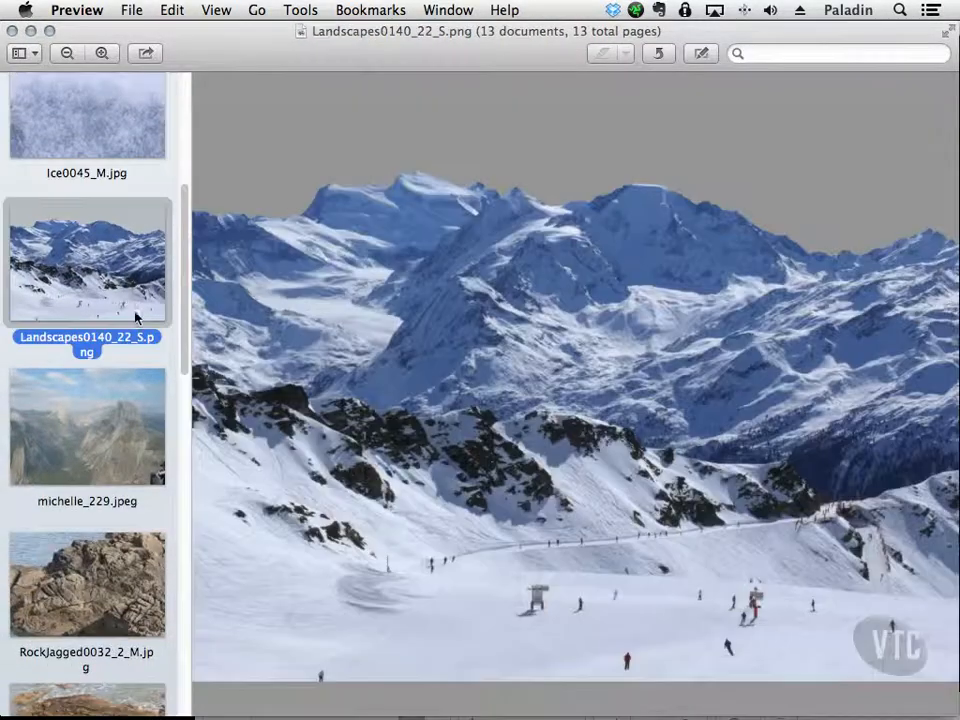
pyautogui.click(130, 425)
pyautogui.scroll(-5, 113, 368)
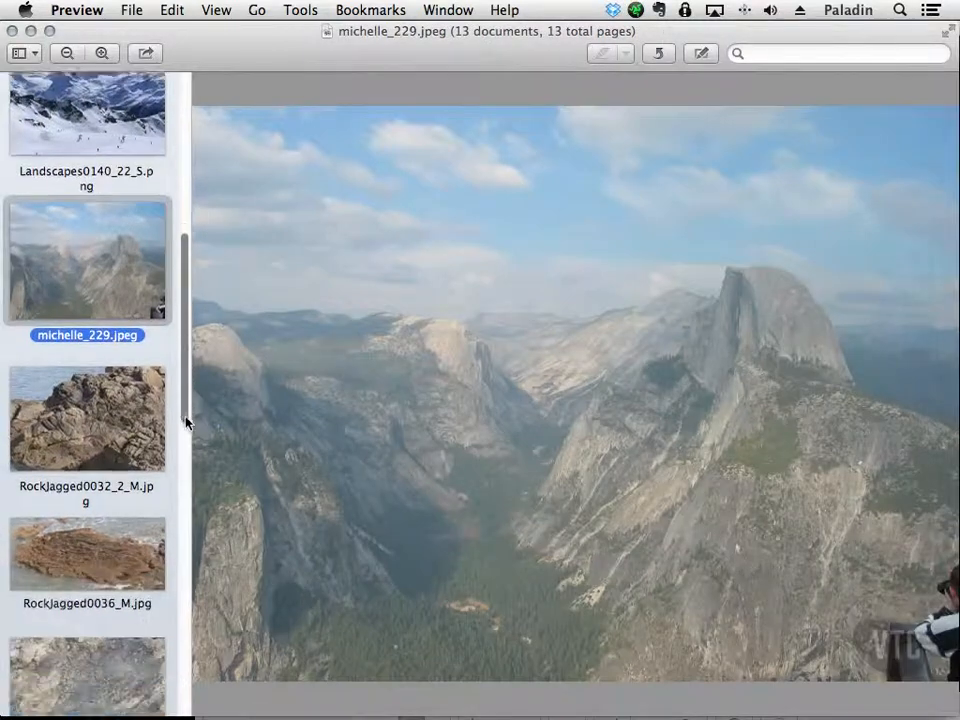
pyautogui.click(113, 368)
pyautogui.click(130, 440)
# View the remaining source photos from RockSmooth0130_1_M.jpg through the branch and wave images to clouds.jpg
pyautogui.scroll(-5, 131, 300)
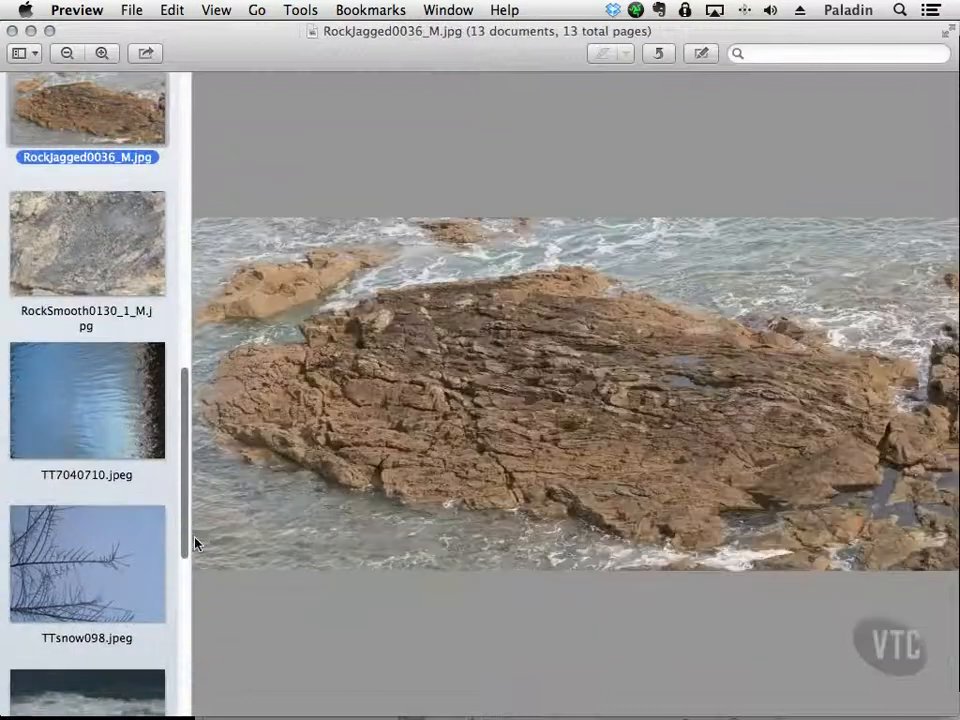
pyautogui.click(131, 292)
pyautogui.click(131, 388)
pyautogui.click(160, 540)
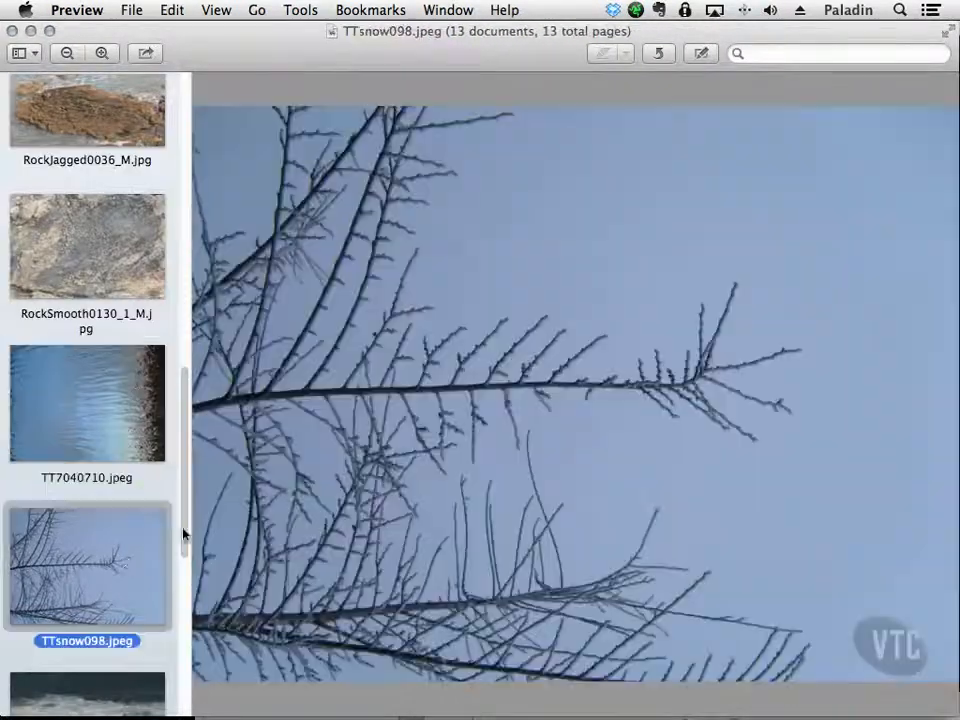
pyautogui.scroll(-2, 187, 566)
pyautogui.scroll(-4, 129, 450)
pyautogui.click(129, 446)
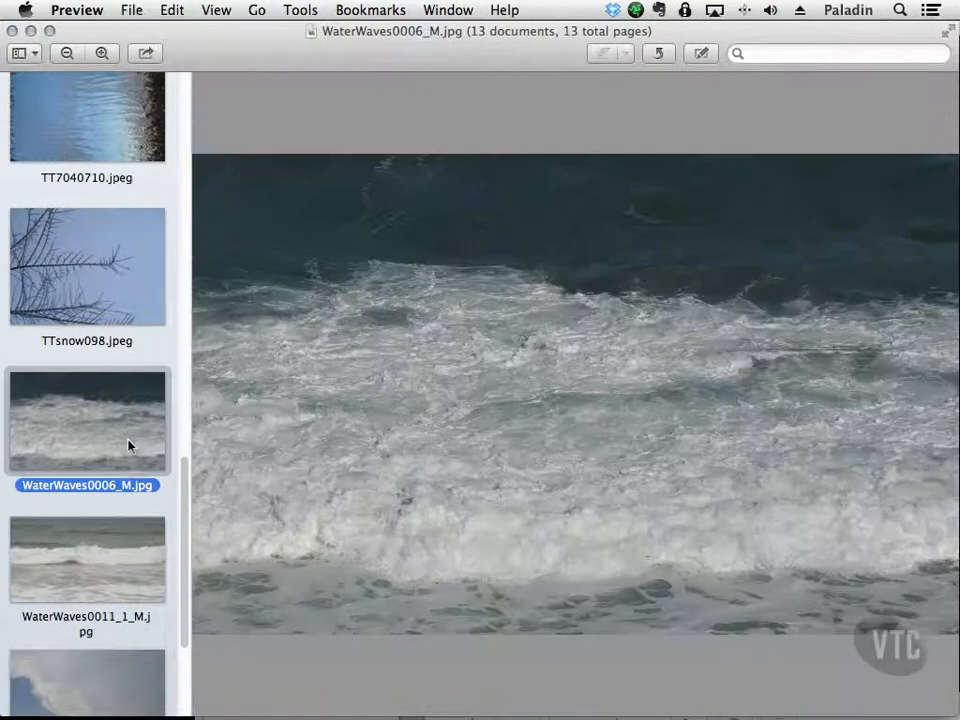
pyautogui.click(140, 555)
pyautogui.scroll(-4, 180, 535)
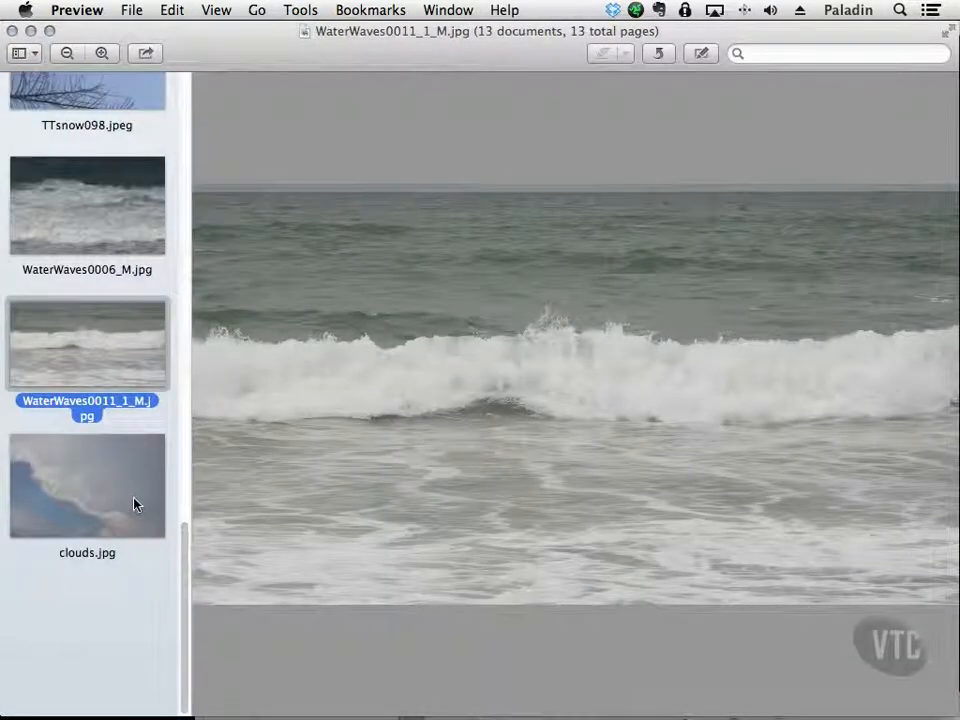
pyautogui.click(133, 506)
# Return to the start of the photo list and display the mountain photo dscn1328.jpeg
pyautogui.moveTo(186, 551); pyautogui.dragTo(210, 114)
pyautogui.scroll(2, 129, 274)
pyautogui.click(138, 300)
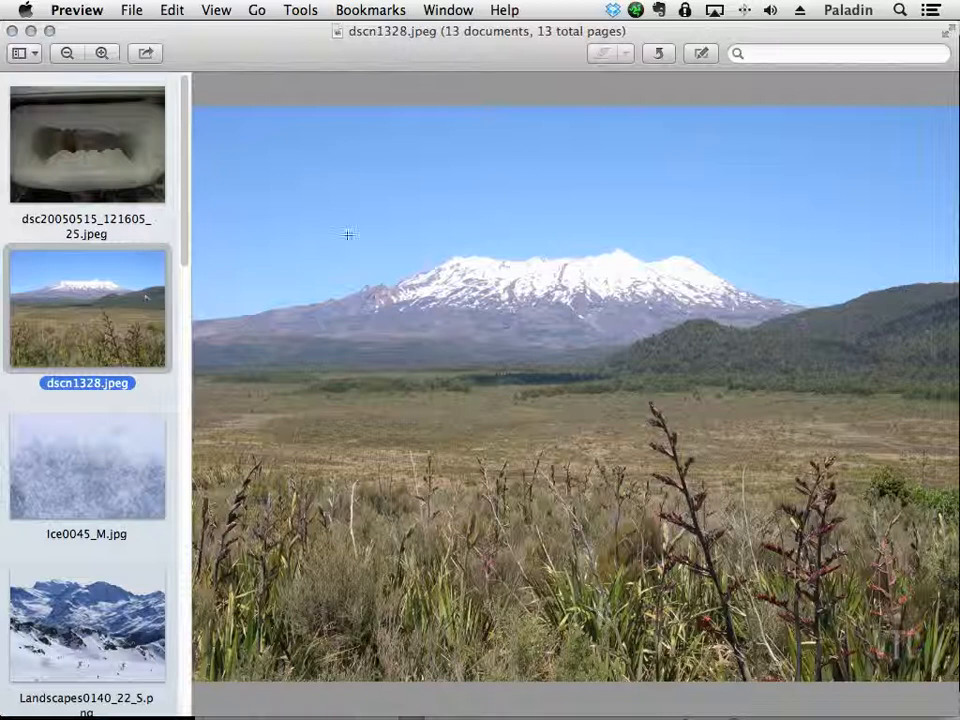
# Switch to After Effects and play the Comp 1 preview from its first frame, stopping it after viewing
pyautogui.press('super+Tab')
pyautogui.click(418, 358)
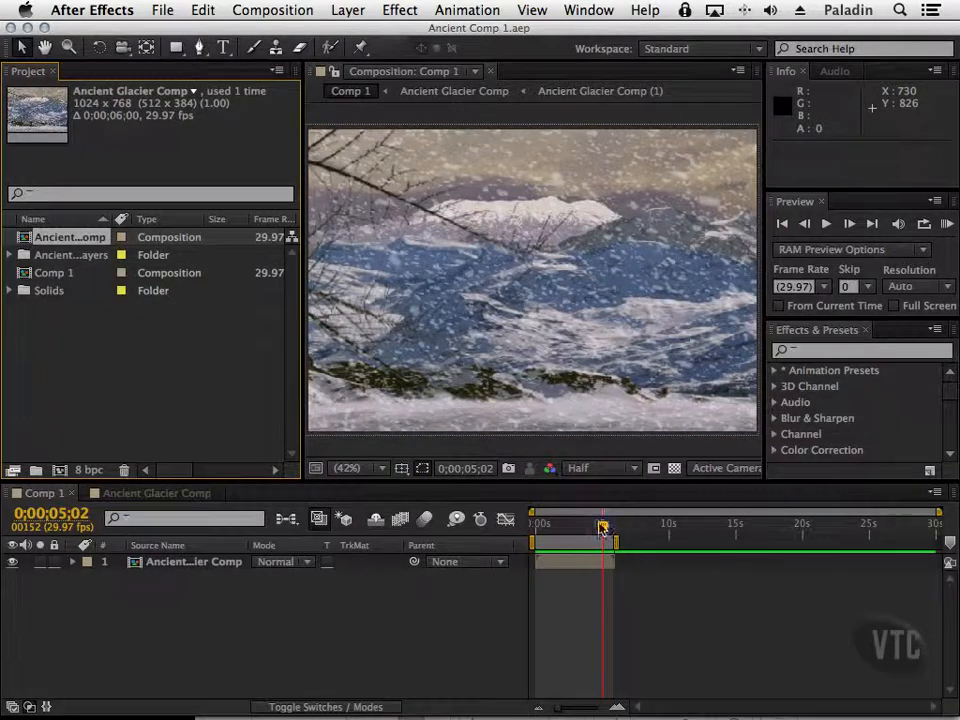
pyautogui.click(604, 527)
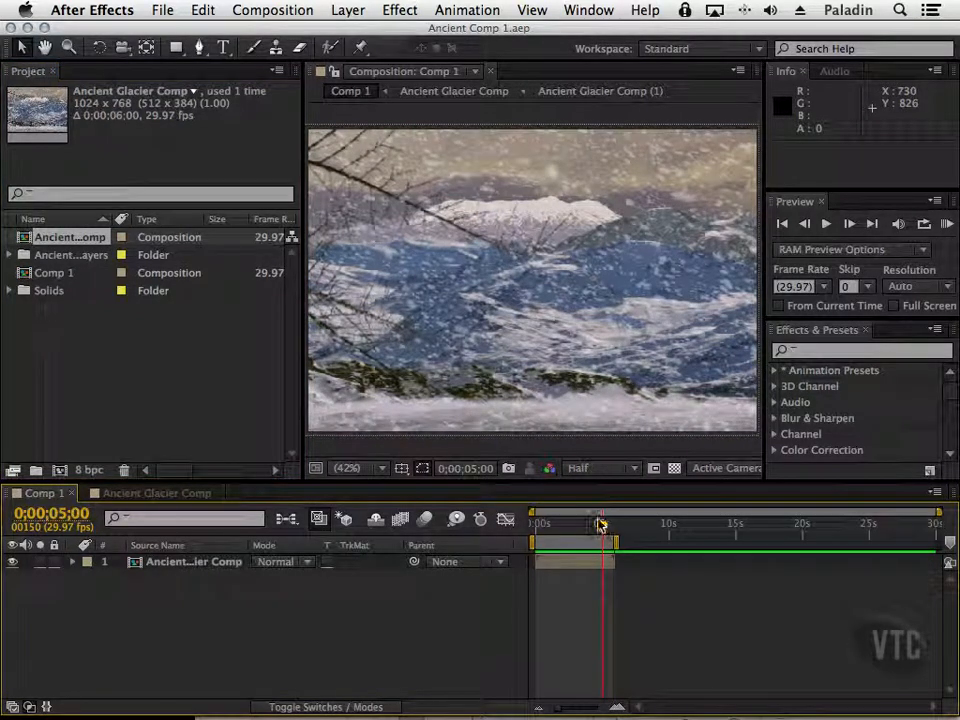
pyautogui.press('Home')
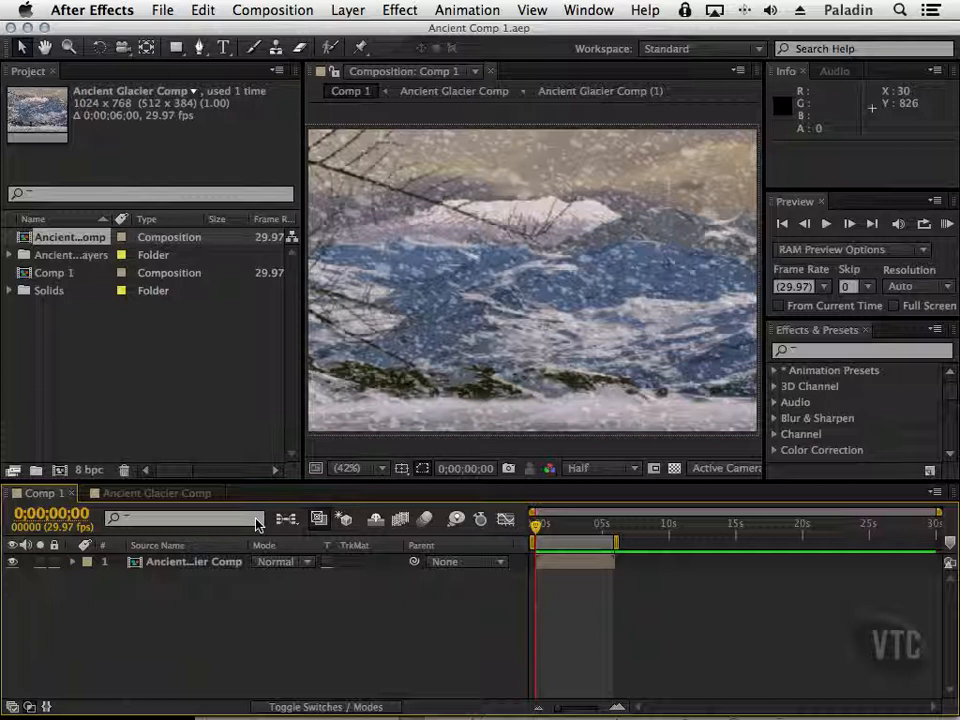
pyautogui.press('space')
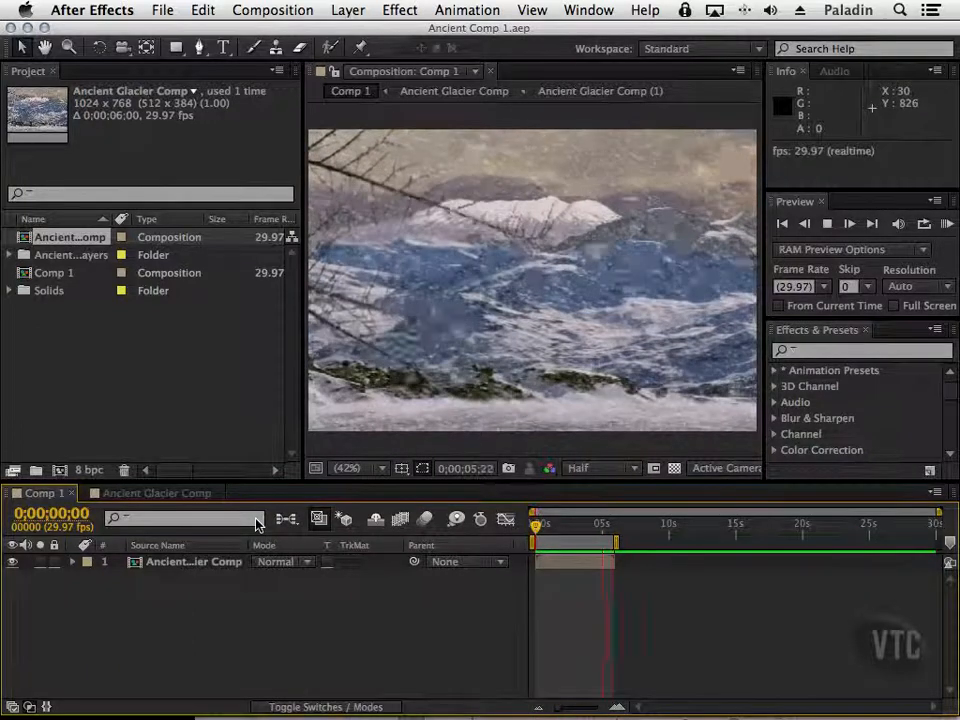
pyautogui.press('space')
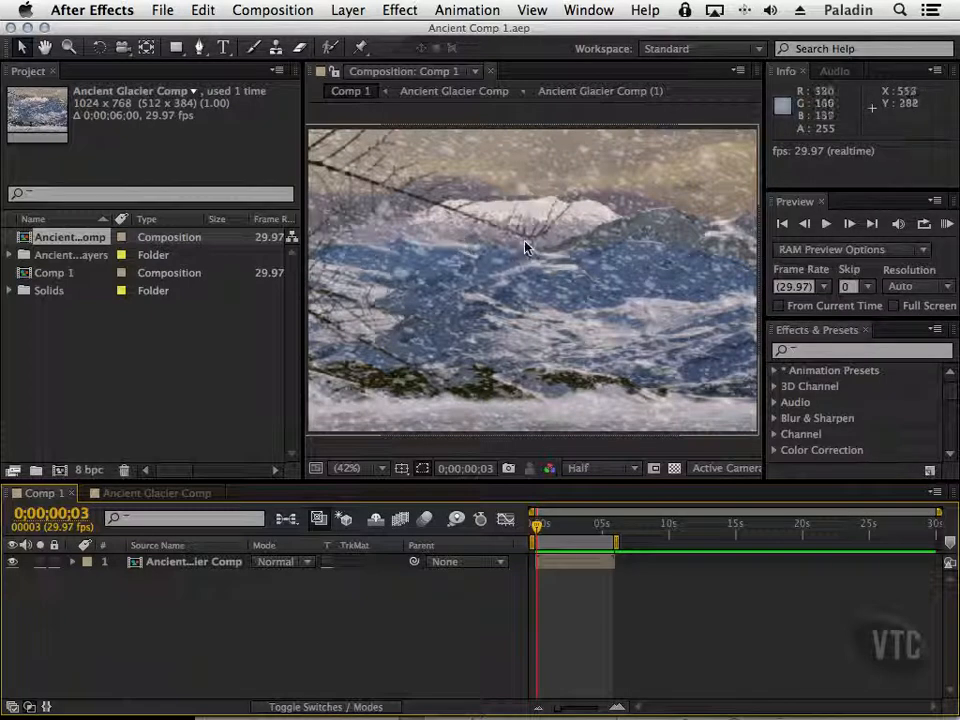
# Open the Ancient Glacier Comp timeline and look through its full layer stack
pyautogui.click(156, 494)
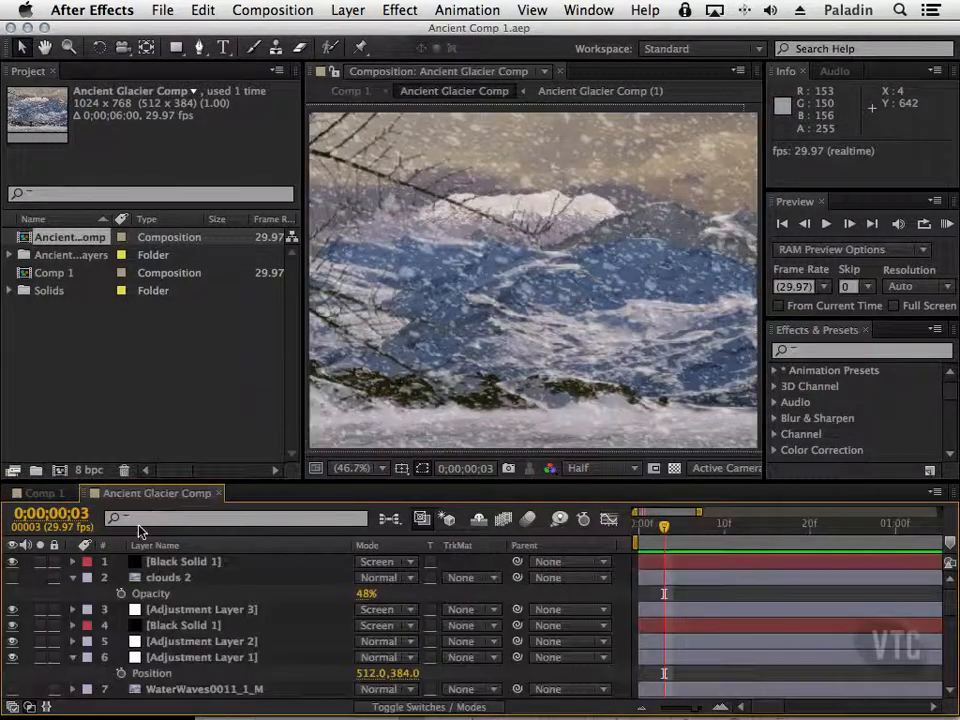
pyautogui.scroll(-2, 950, 610)
pyautogui.scroll(-8, 952, 615)
pyautogui.scroll(-2, 955, 665)
pyautogui.scroll(10, 955, 676)
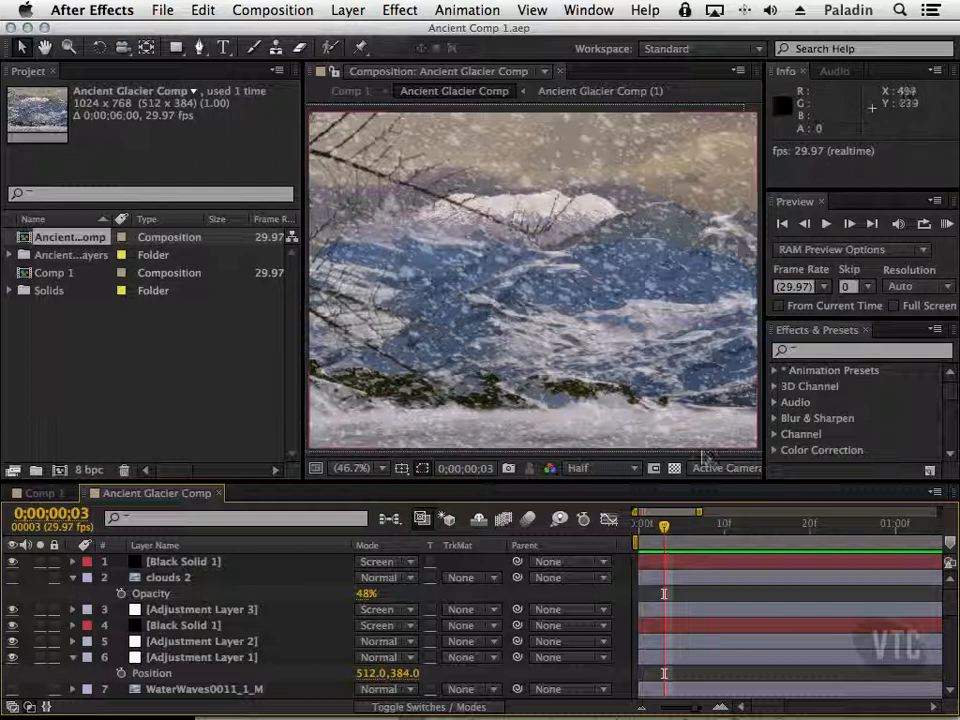
pyautogui.moveTo(952, 598)
pyautogui.mouseDown()
pyautogui.moveTo(953, 682)
pyautogui.moveTo(952, 595)
pyautogui.mouseUp()
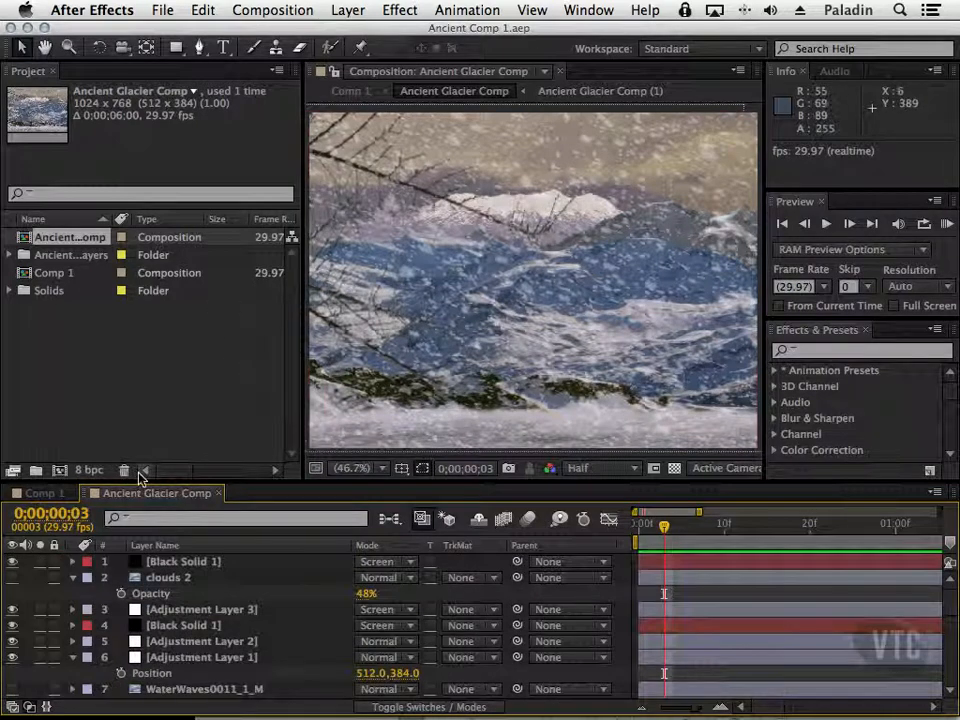
# Examine the Black Solid 1 layers and Adjustment Layers 1, 2 and 3 by selecting them in the Ancient Glacier Comp
pyautogui.click(200, 562)
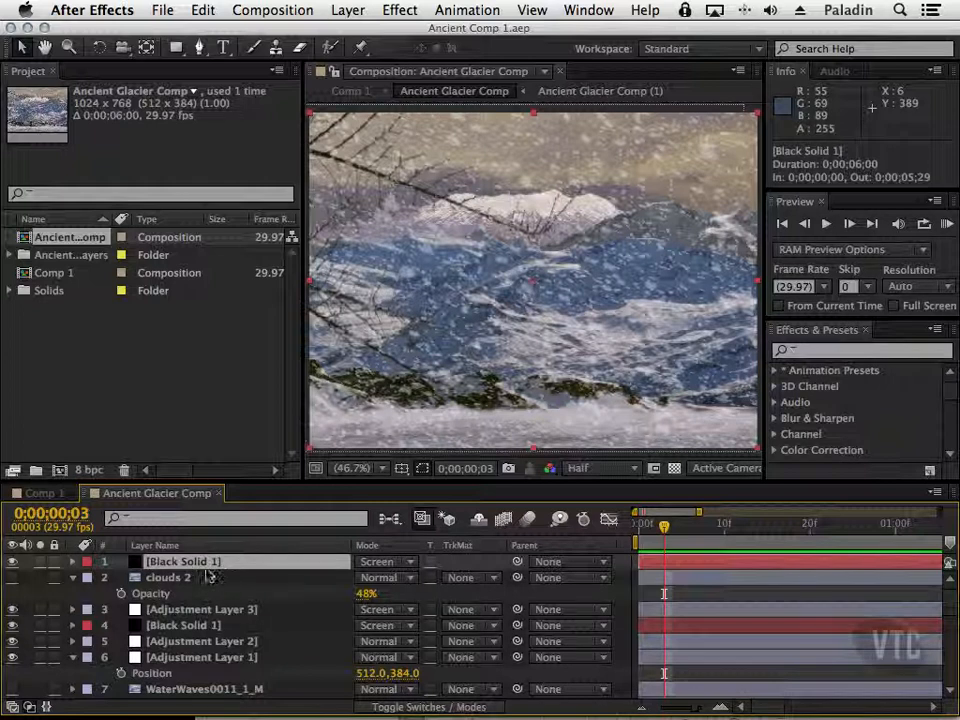
pyautogui.click(205, 625)
pyautogui.click(215, 641)
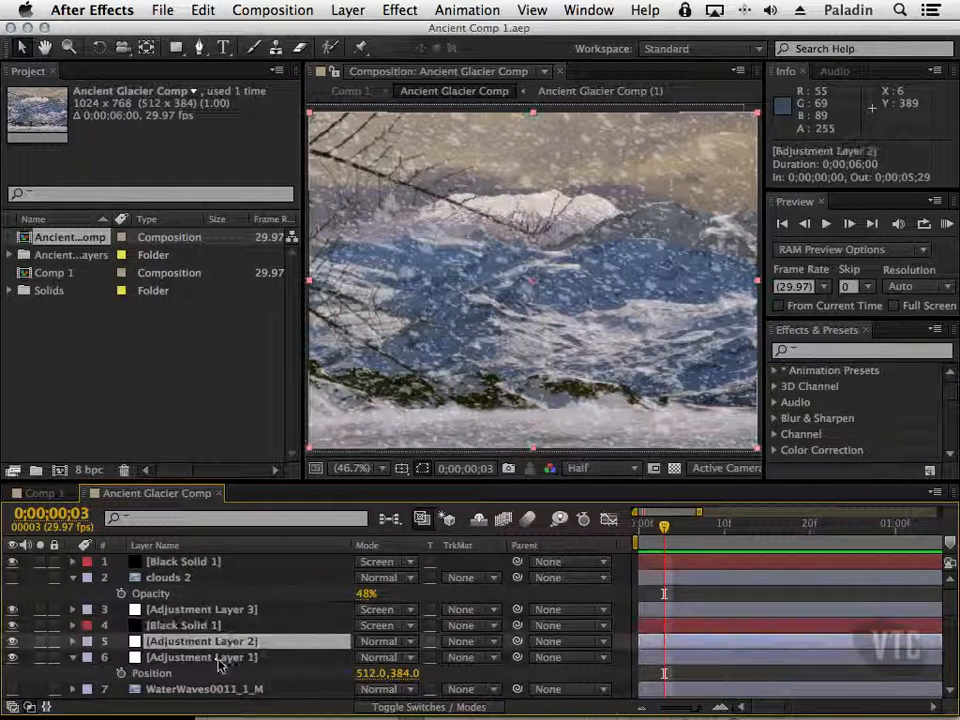
pyautogui.click(220, 657)
pyautogui.click(228, 610)
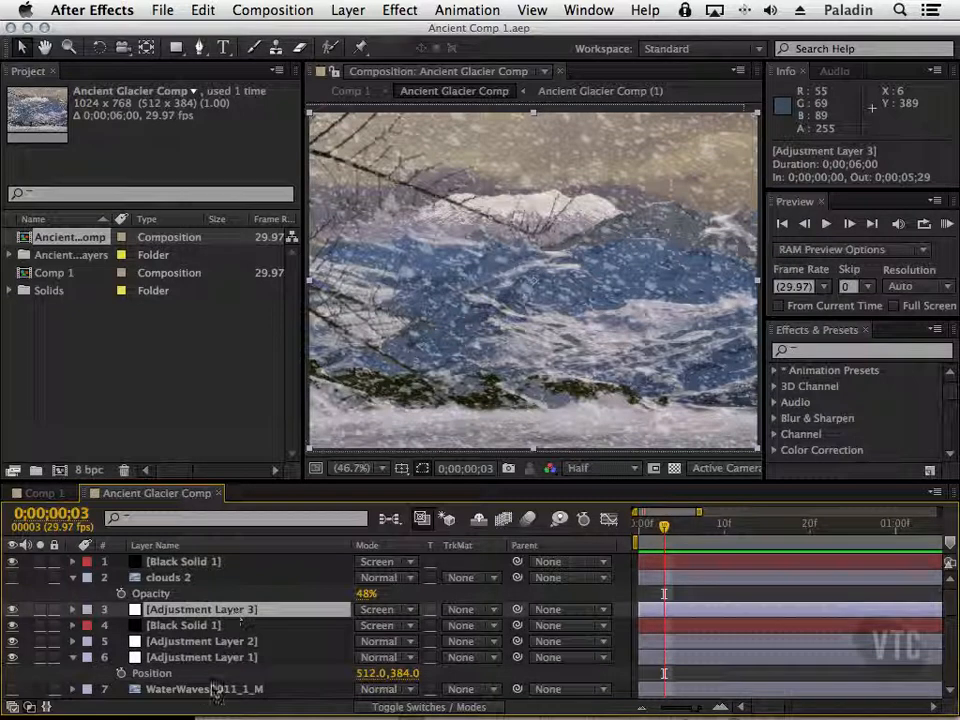
pyautogui.moveTo(950, 603)
pyautogui.mouseDown()
pyautogui.moveTo(953, 634)
pyautogui.moveTo(950, 603)
pyautogui.mouseUp()
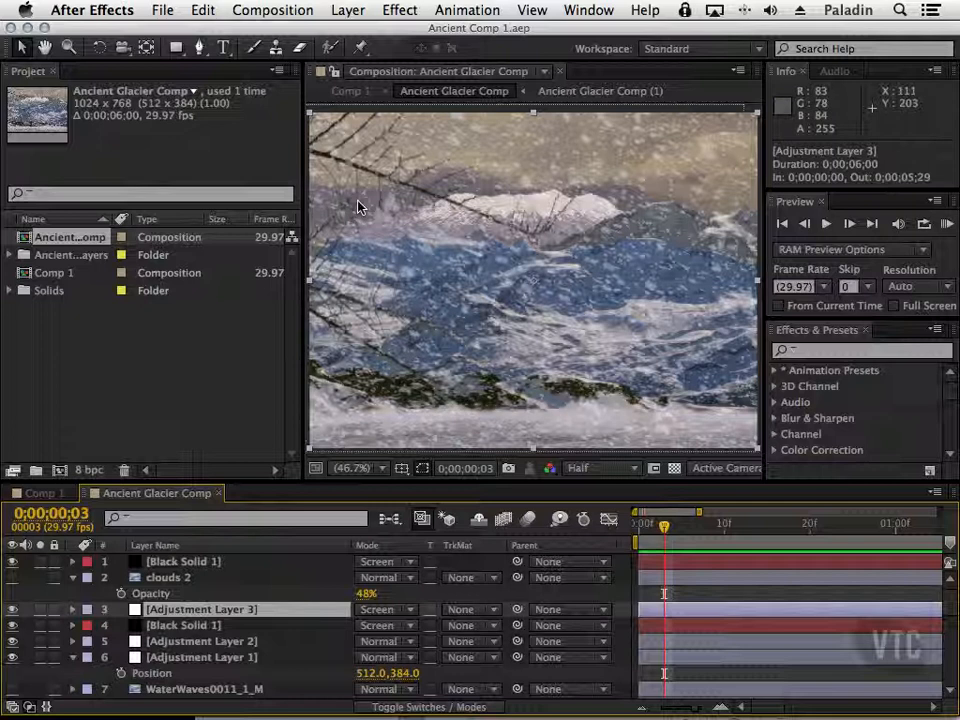
# Switch to Preview, review the source photos down to clouds.jpg, and return to the glacier composition in After Effects
pyautogui.press('super+Tab')
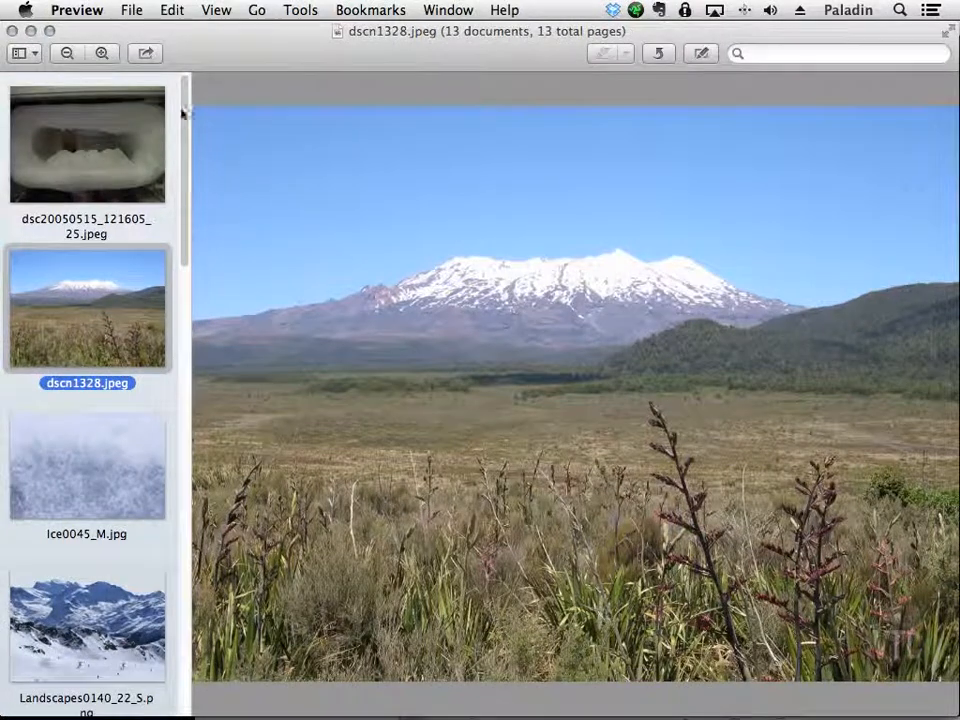
pyautogui.moveTo(184, 122); pyautogui.dragTo(181, 189)
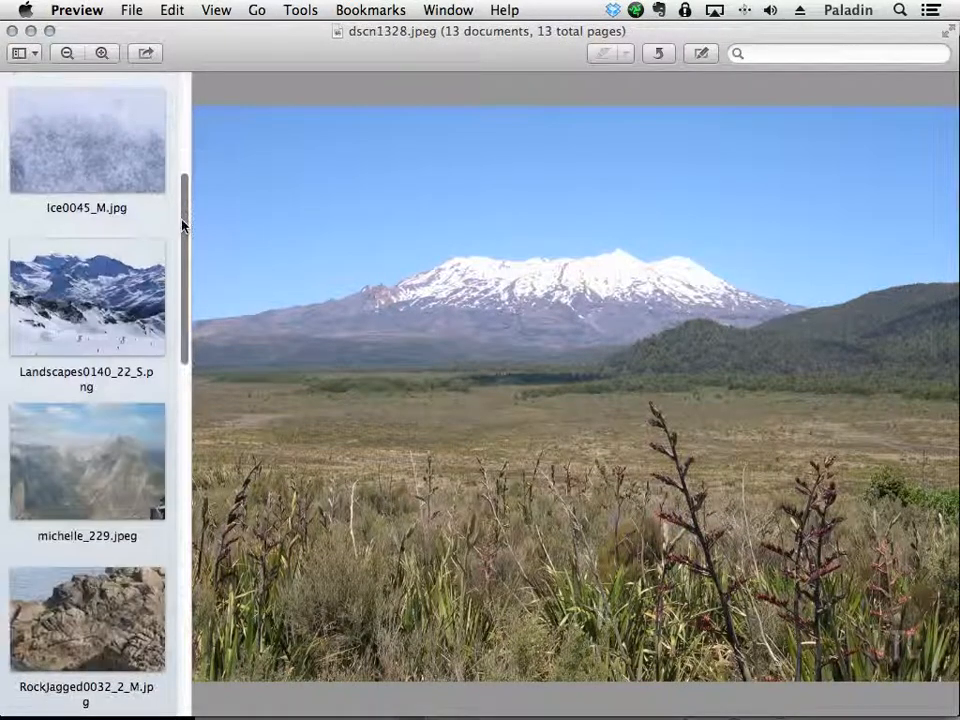
pyautogui.moveTo(183, 227); pyautogui.dragTo(182, 243)
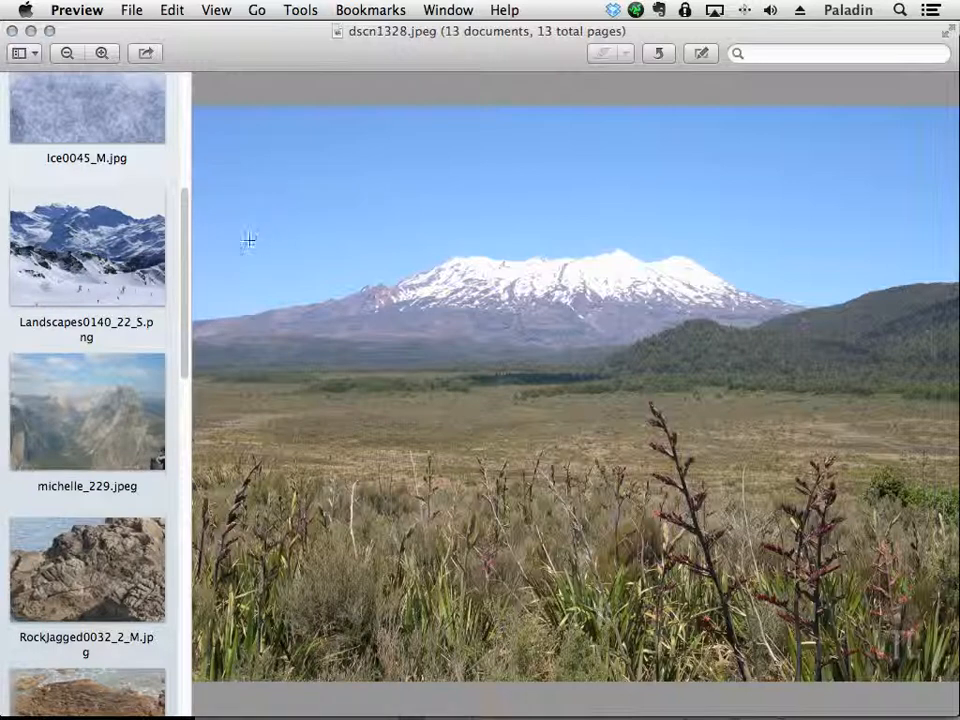
pyautogui.moveTo(186, 268); pyautogui.dragTo(184, 342)
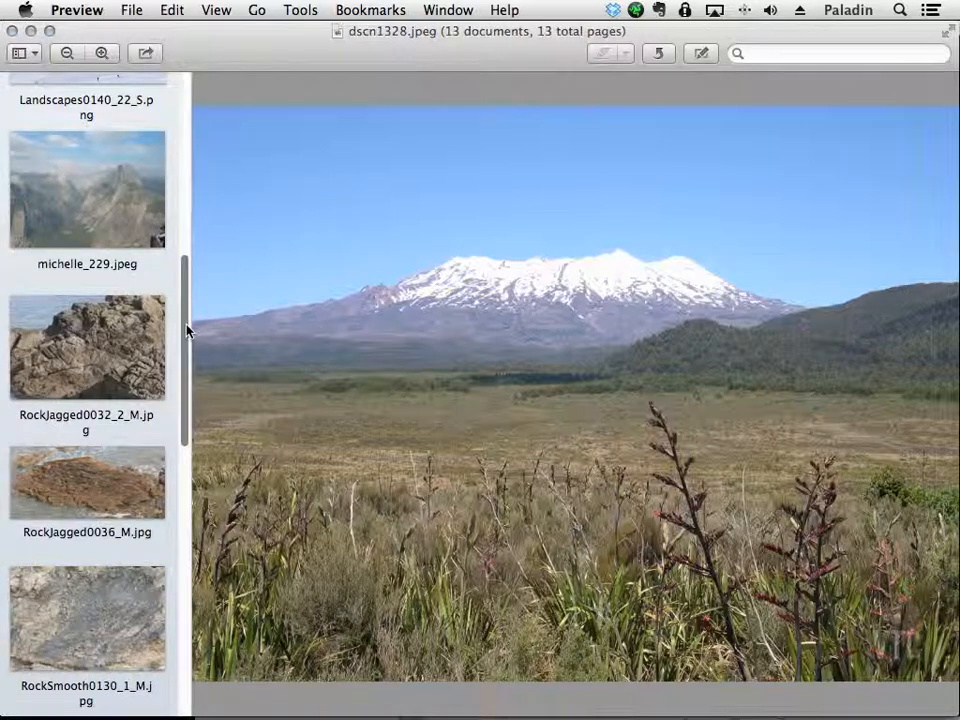
pyautogui.moveTo(186, 318); pyautogui.dragTo(188, 605)
pyautogui.click(147, 492)
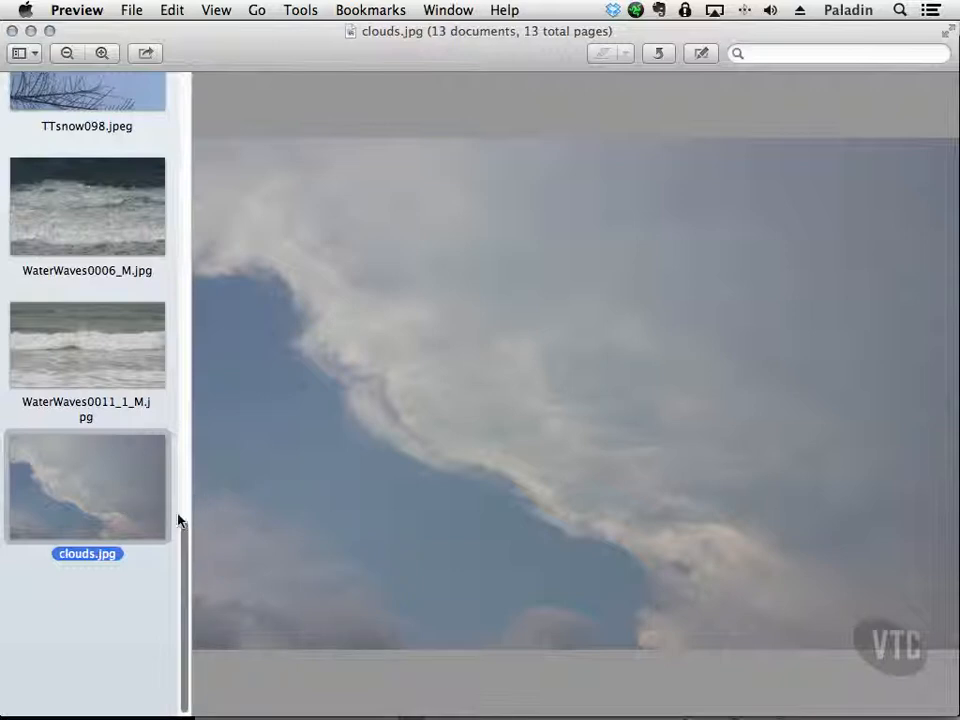
pyautogui.moveTo(182, 534); pyautogui.dragTo(191, 88)
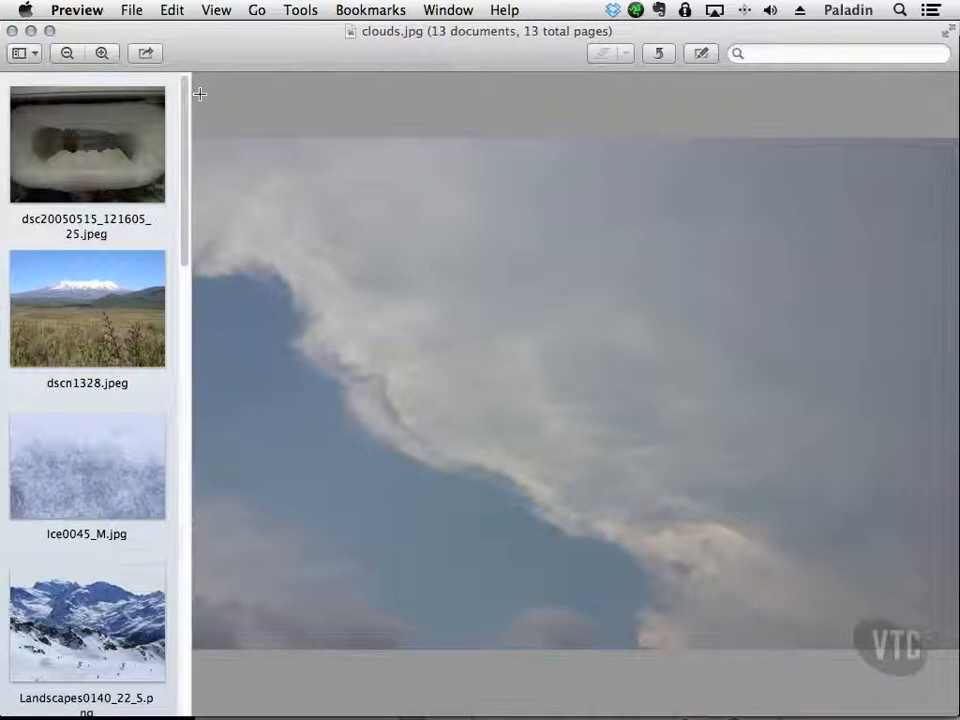
pyautogui.press('super+Tab')
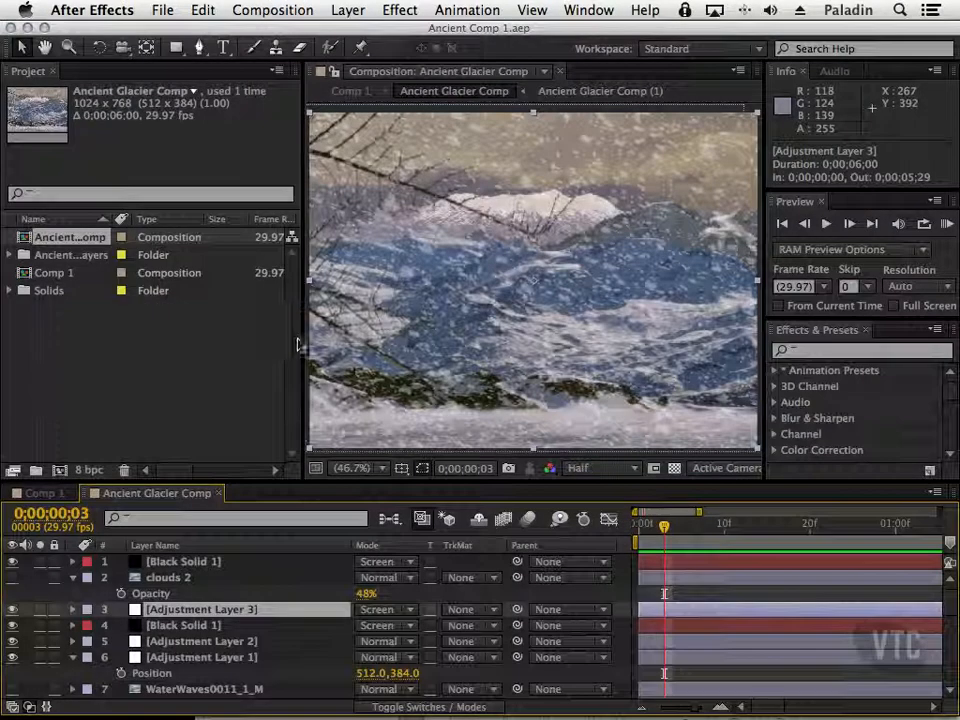